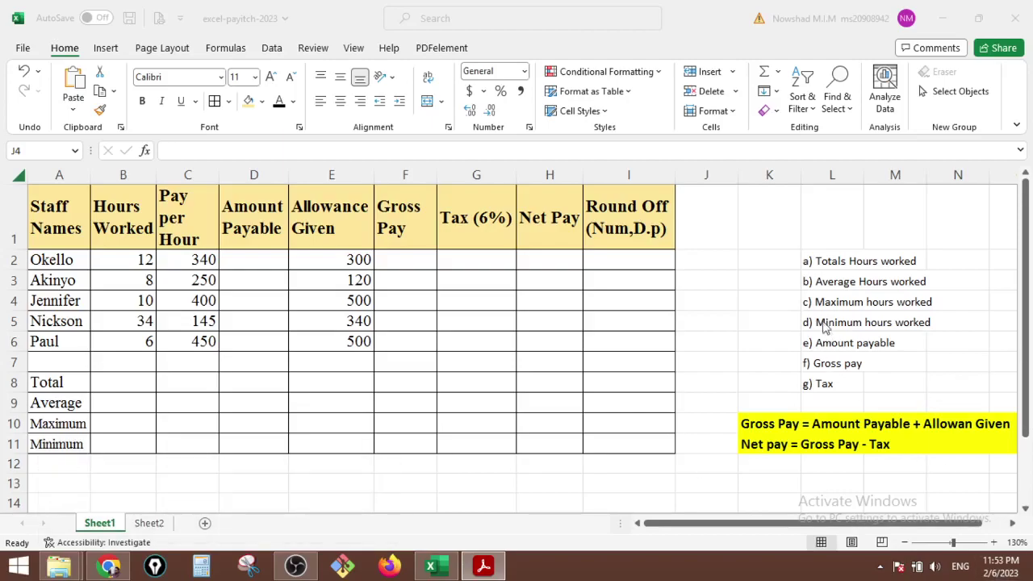
- Walk through the Staff Names, Hours Worked, Pay per Hour, Amount Payable, Allowance and Gross Pay columns
double_click(817, 262)
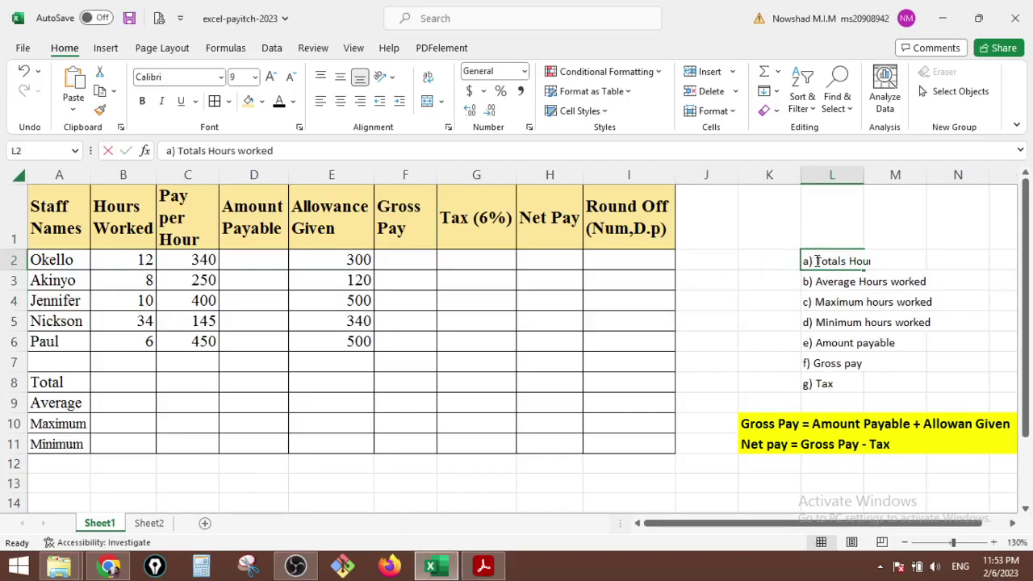
left_click(770, 323)
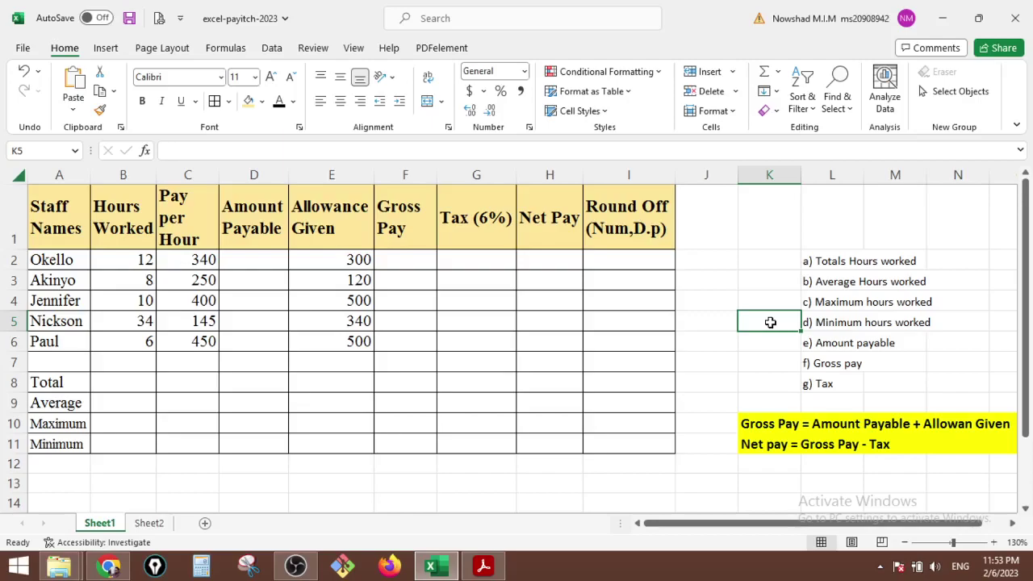
left_click(52, 229)
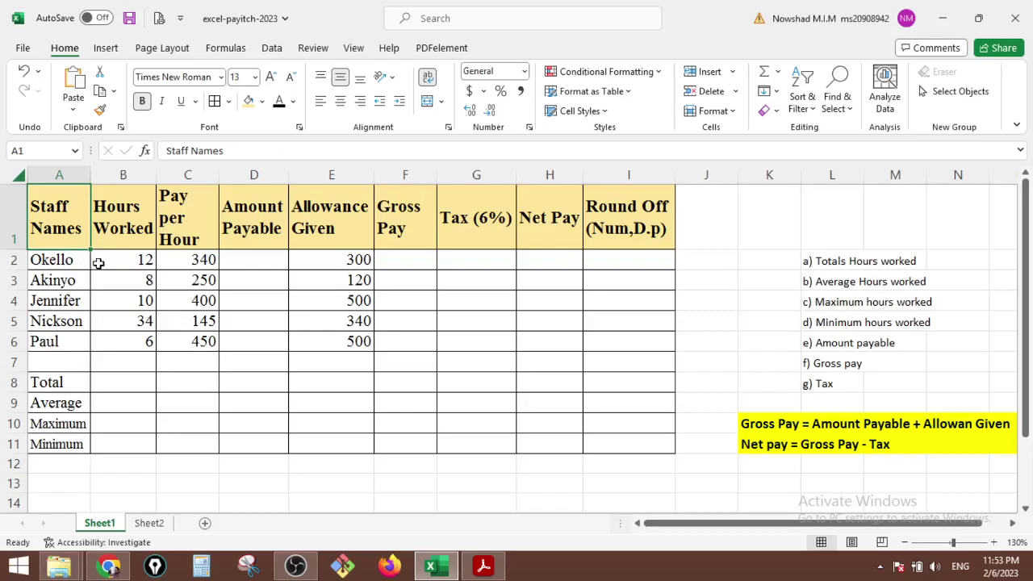
left_click(118, 230)
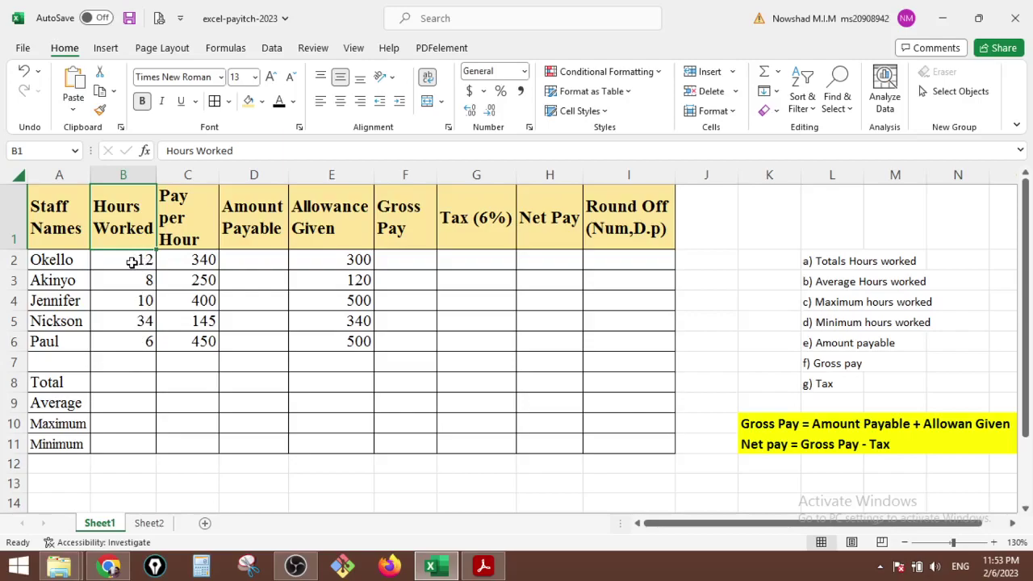
left_click(183, 227)
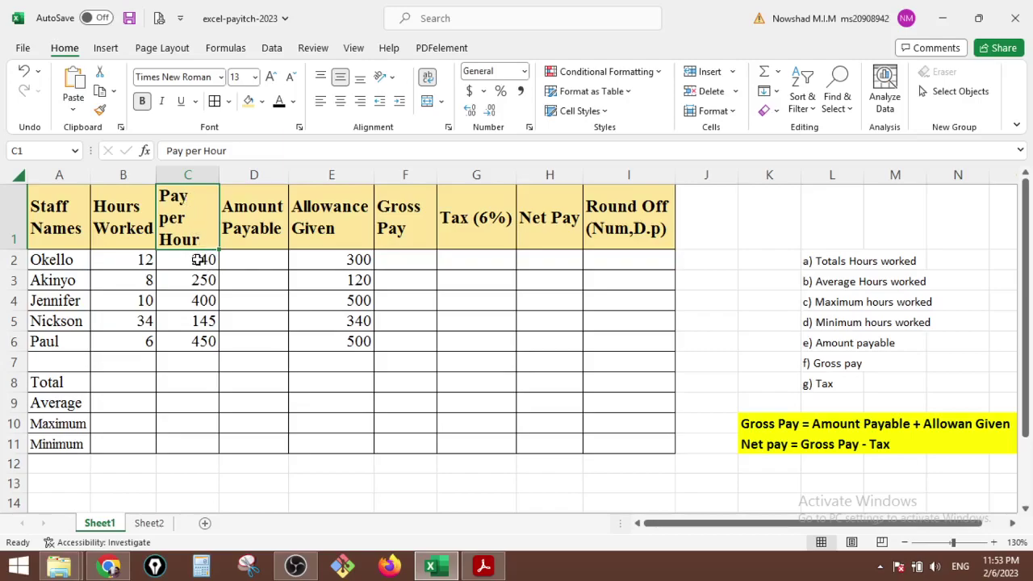
left_click(252, 259)
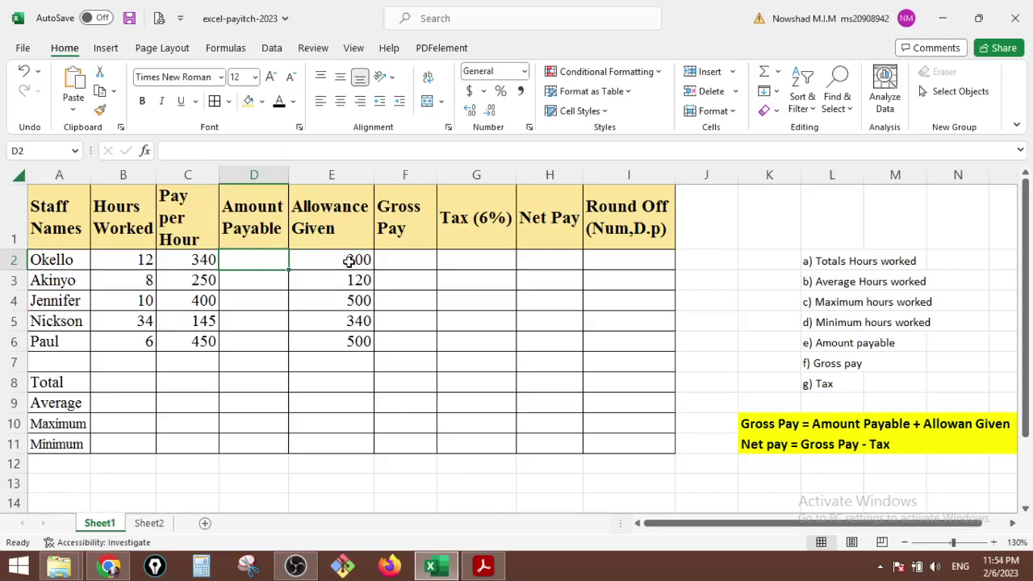
left_click(349, 261)
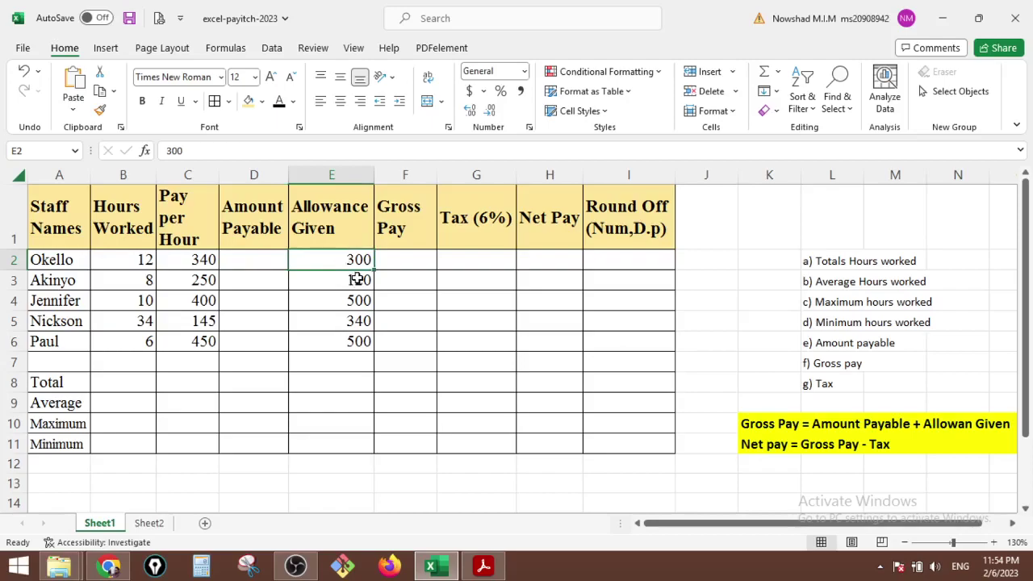
left_click_drag(342, 258, 342, 351)
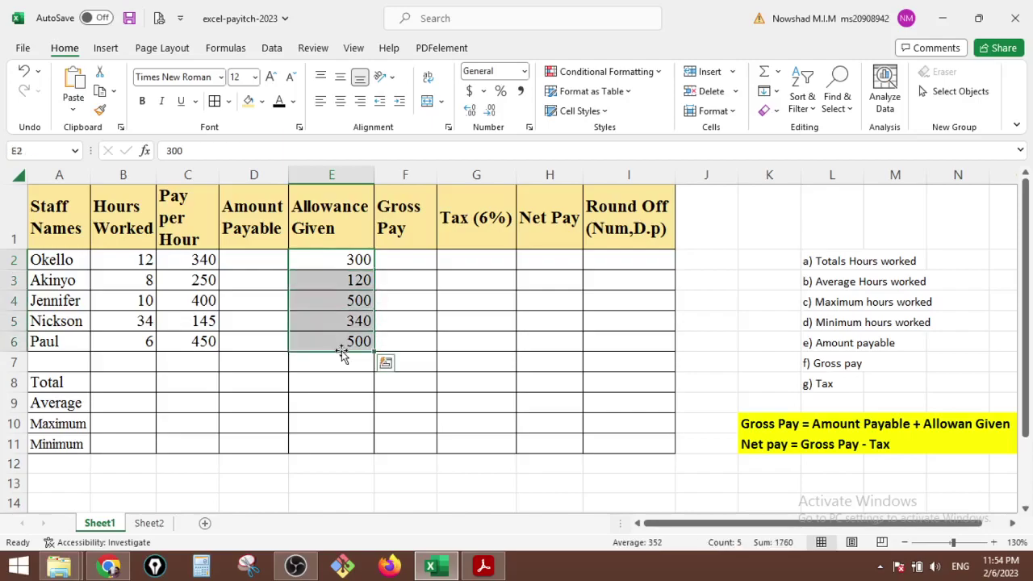
left_click(410, 260)
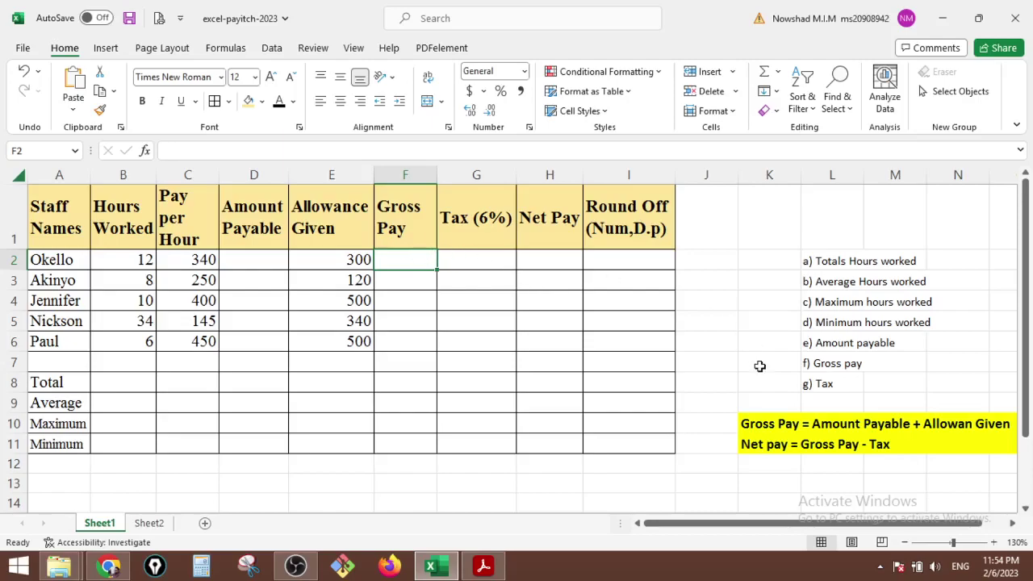
left_click(769, 430)
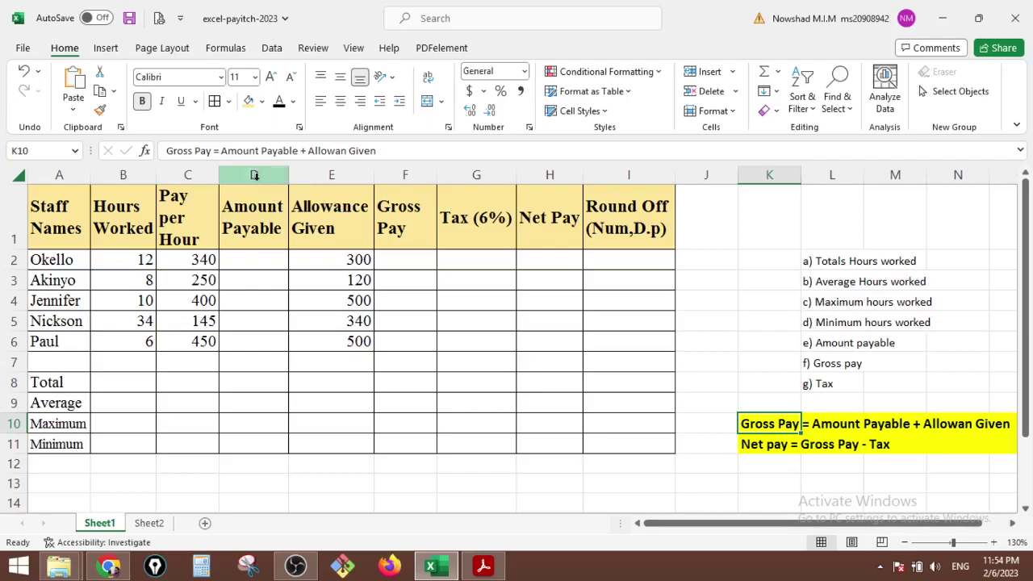
- Point out the Tax (6%), Net Pay and Round Off columns and the Total-to-Minimum summary cells
left_click_drag(272, 168, 315, 164)
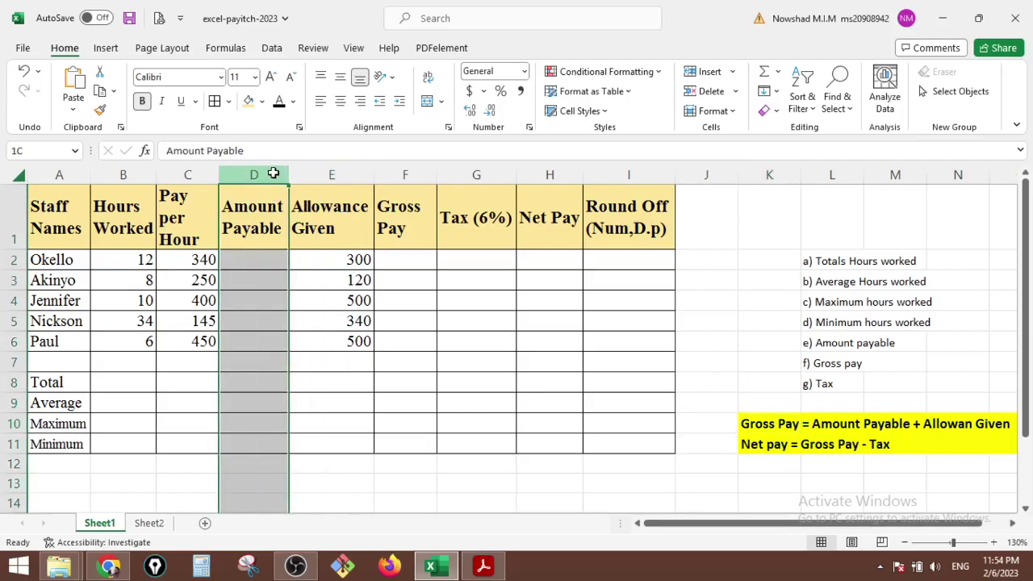
left_click(311, 263)
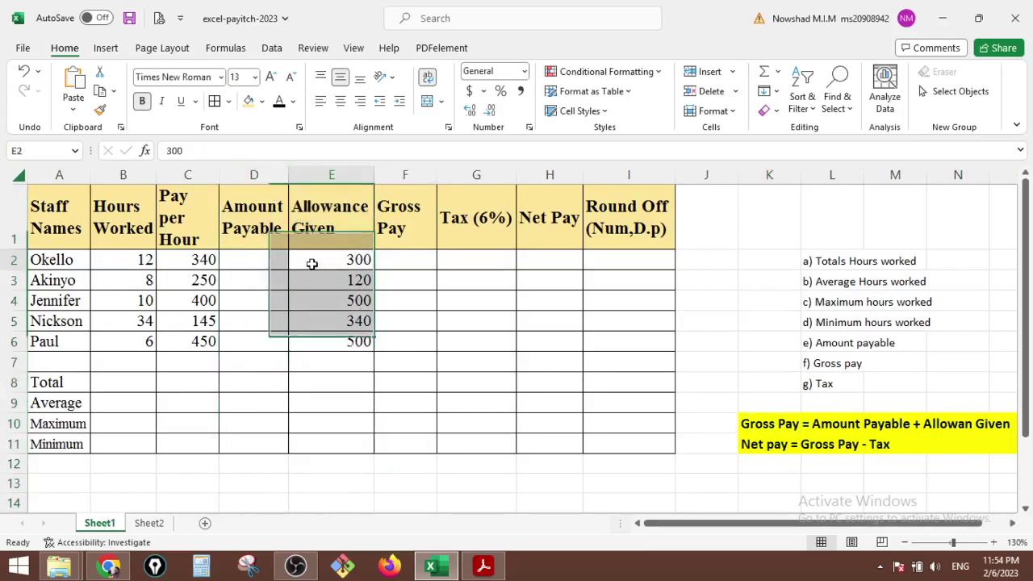
left_click(401, 263)
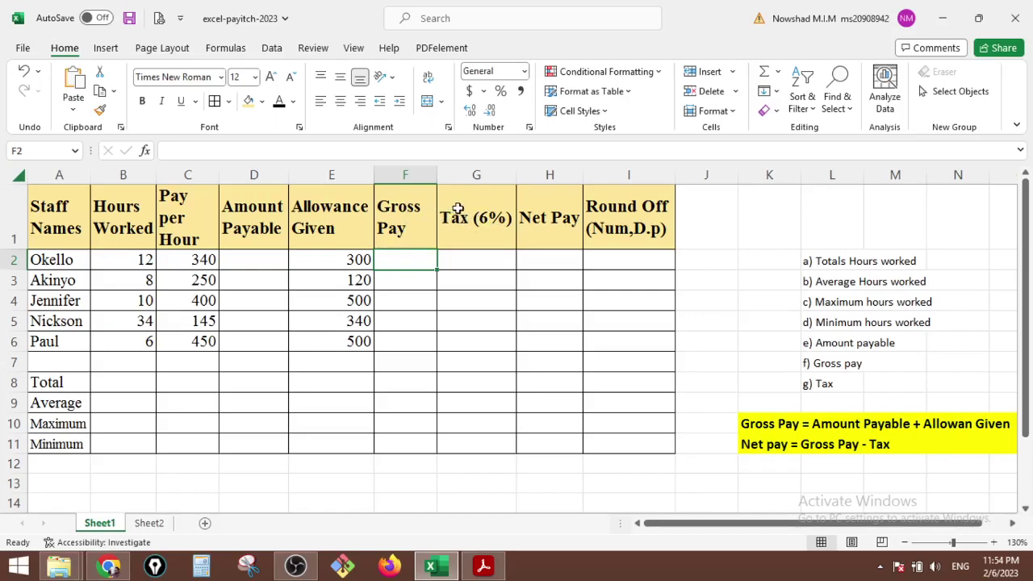
left_click(462, 255)
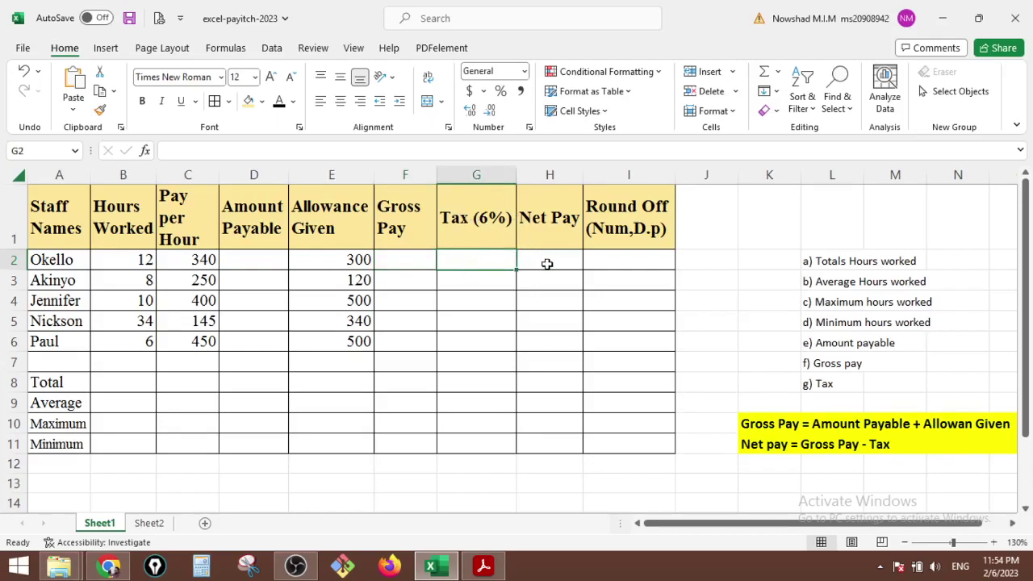
left_click(547, 264)
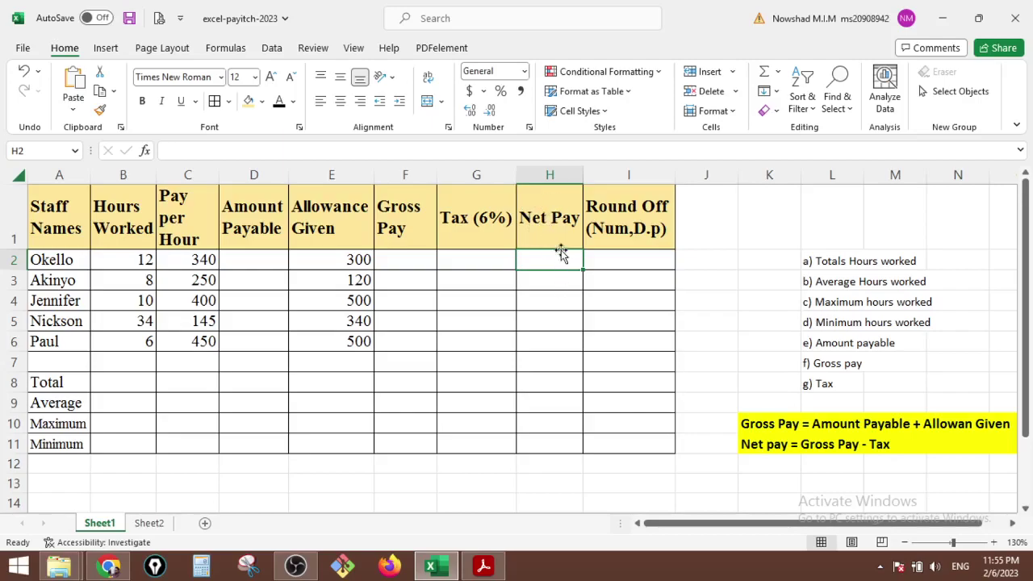
left_click(620, 259)
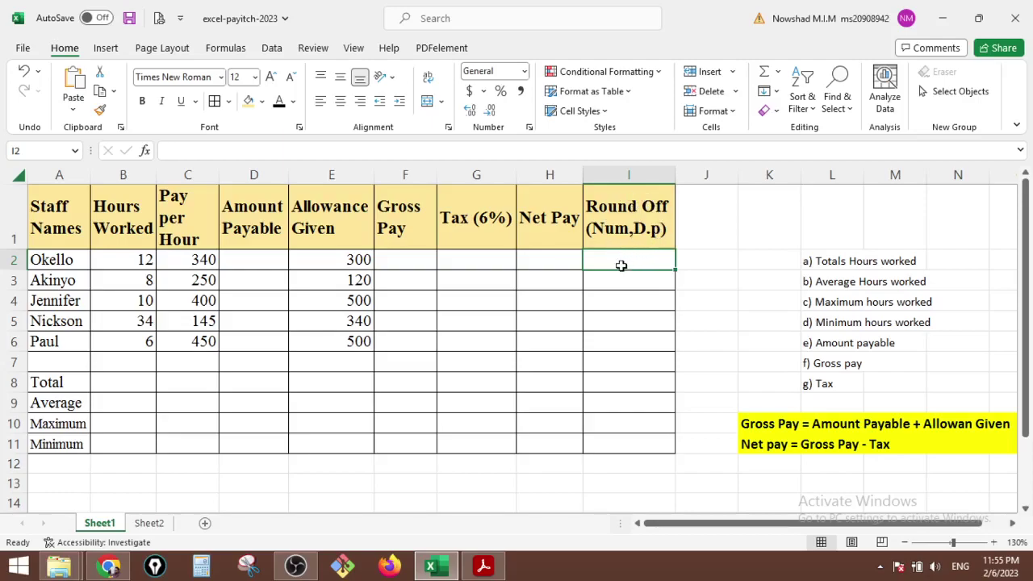
left_click_drag(621, 266, 622, 362)
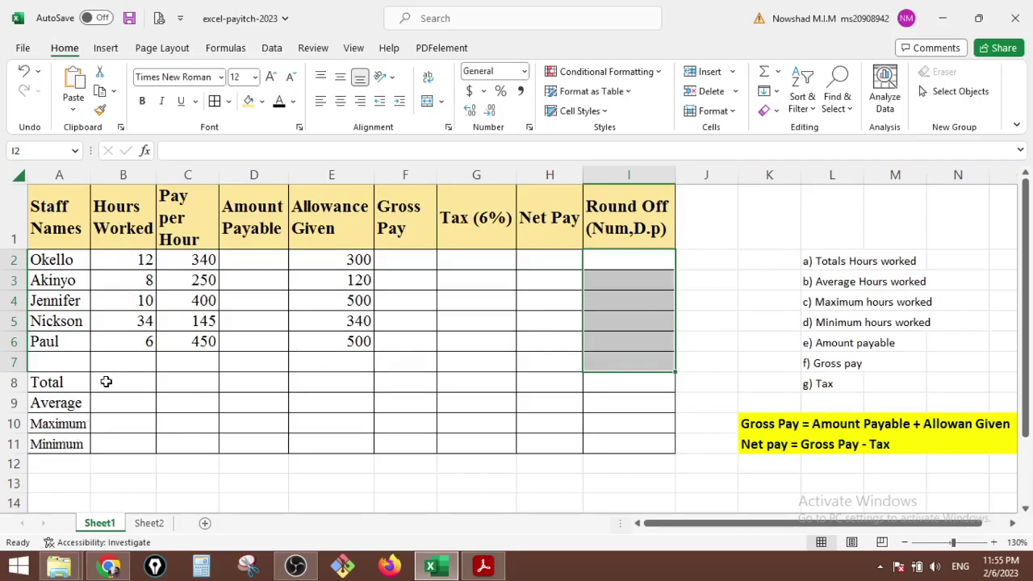
left_click_drag(117, 381, 189, 444)
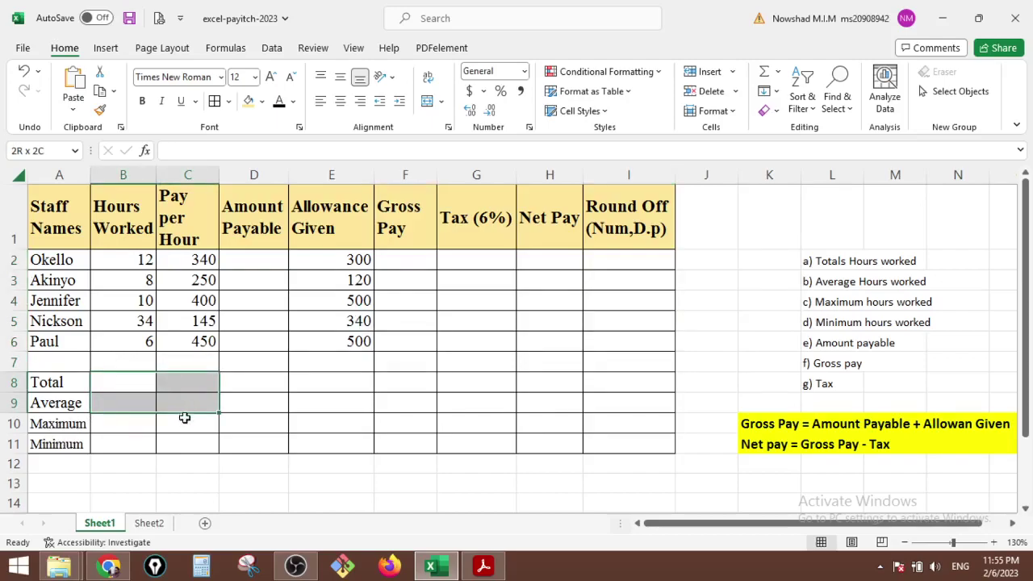
left_click(337, 482)
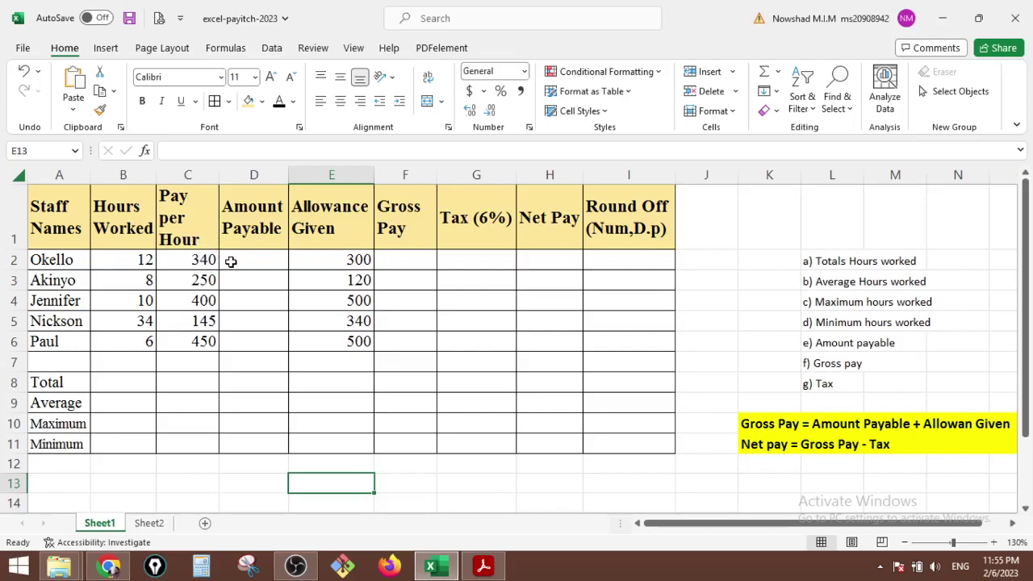
- Enter =B2*C2 in D2 for Okello's Amount Payable, giving 4080
left_click(231, 261)
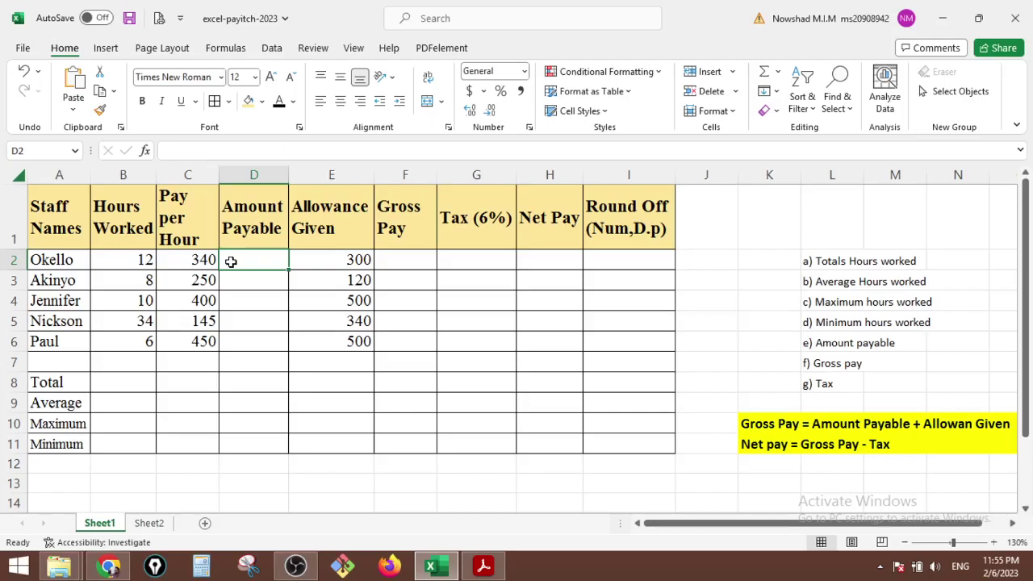
type("=")
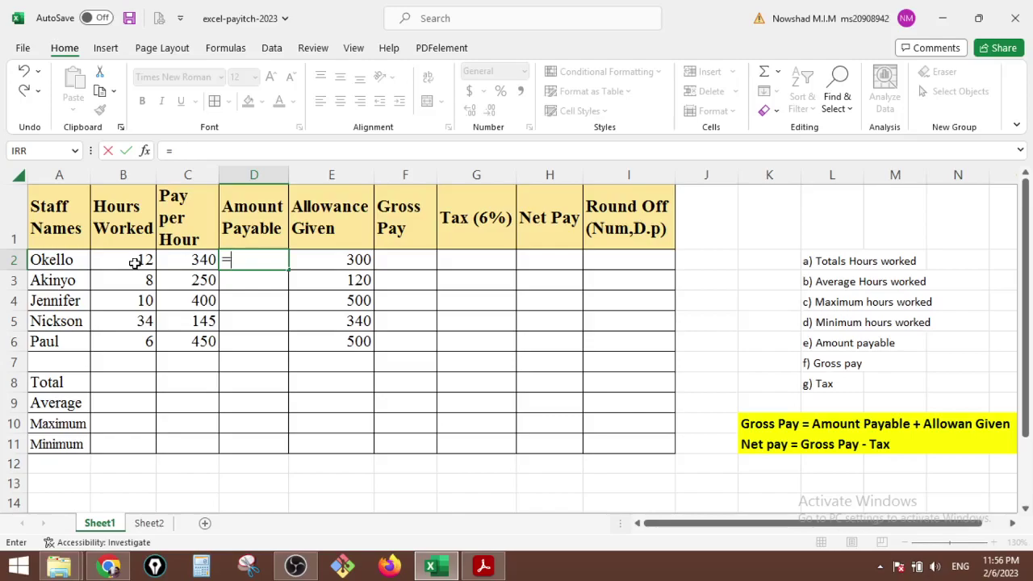
left_click(135, 263)
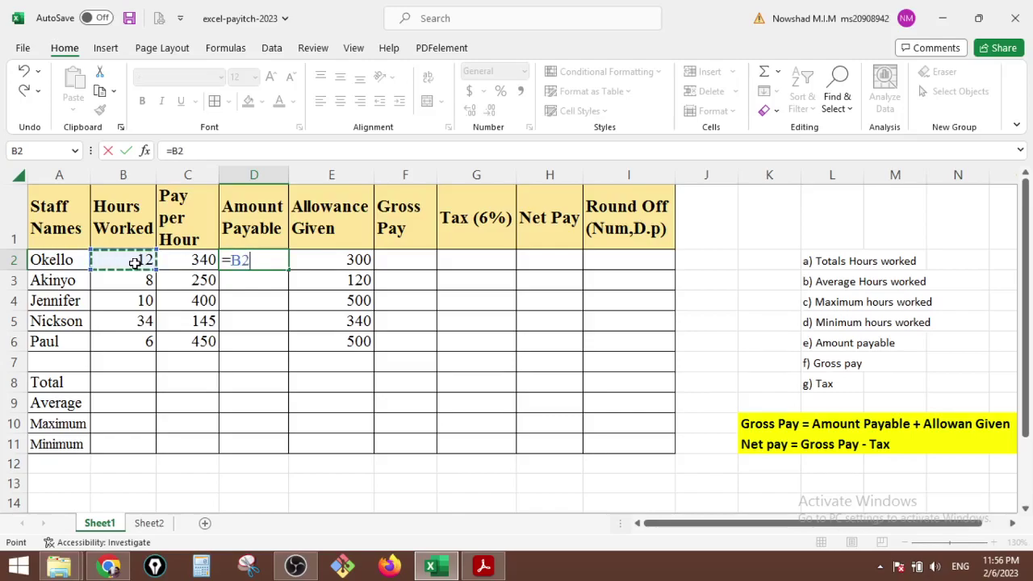
type("*")
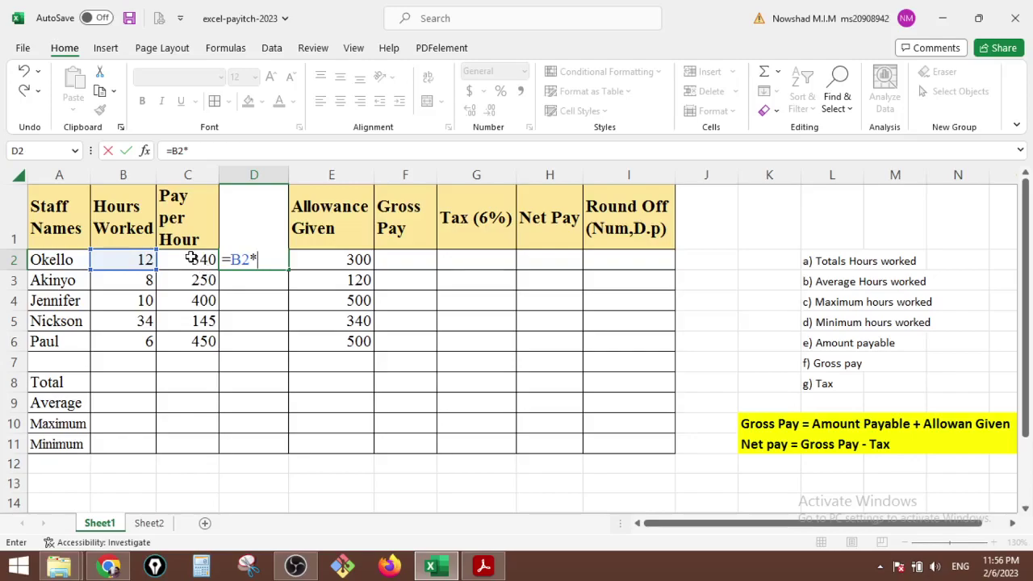
left_click(189, 258)
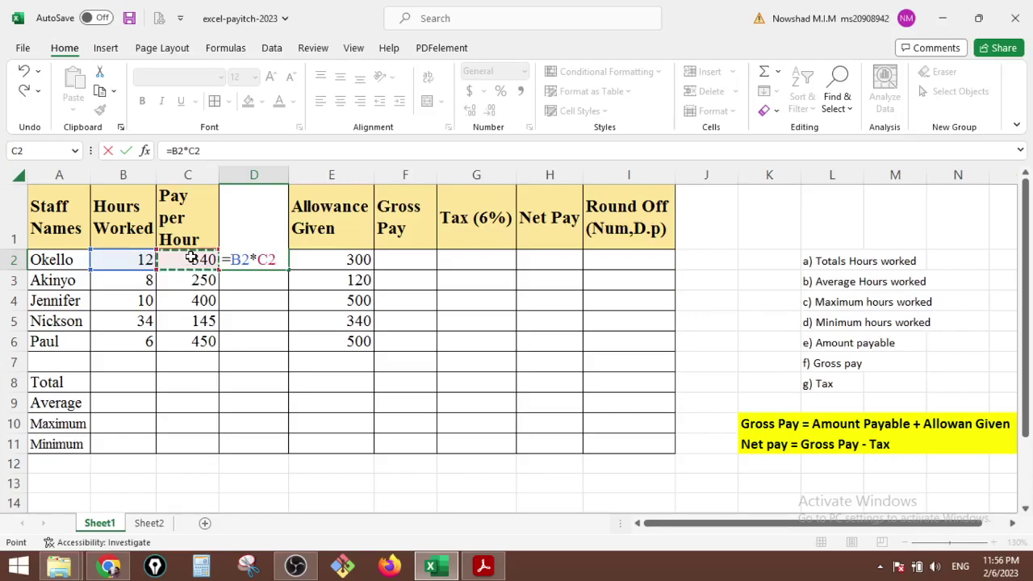
key("Return")
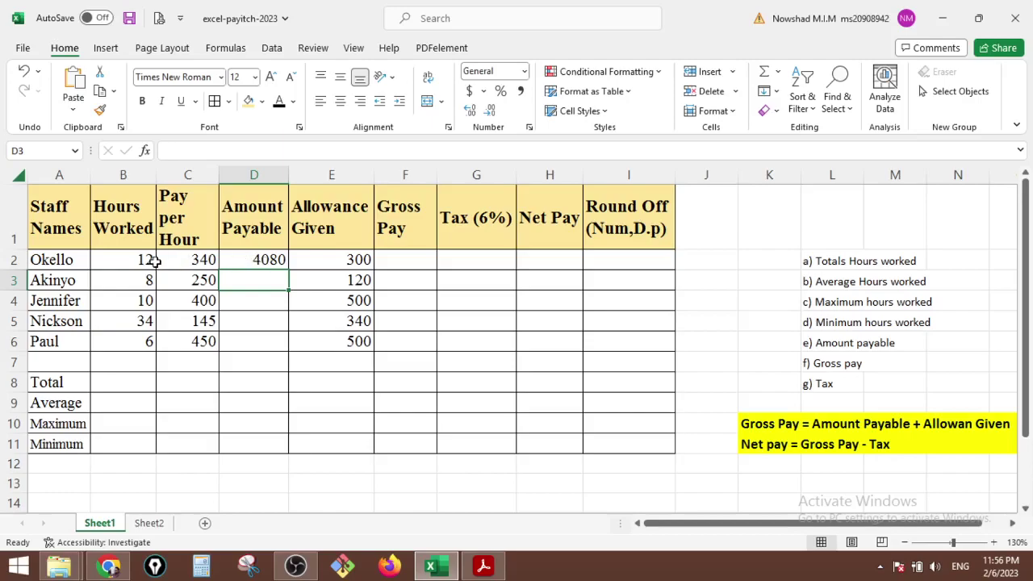
left_click(253, 260)
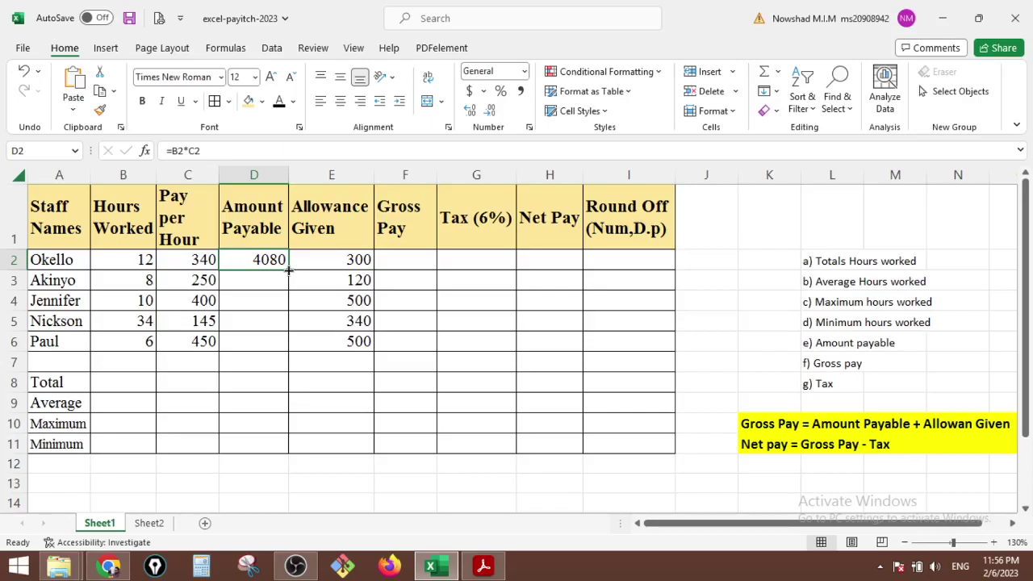
- Fill the D2 formula down to D6, giving 4080, 2000, 4000, 4930 and 2700
left_click_drag(288, 270, 288, 271)
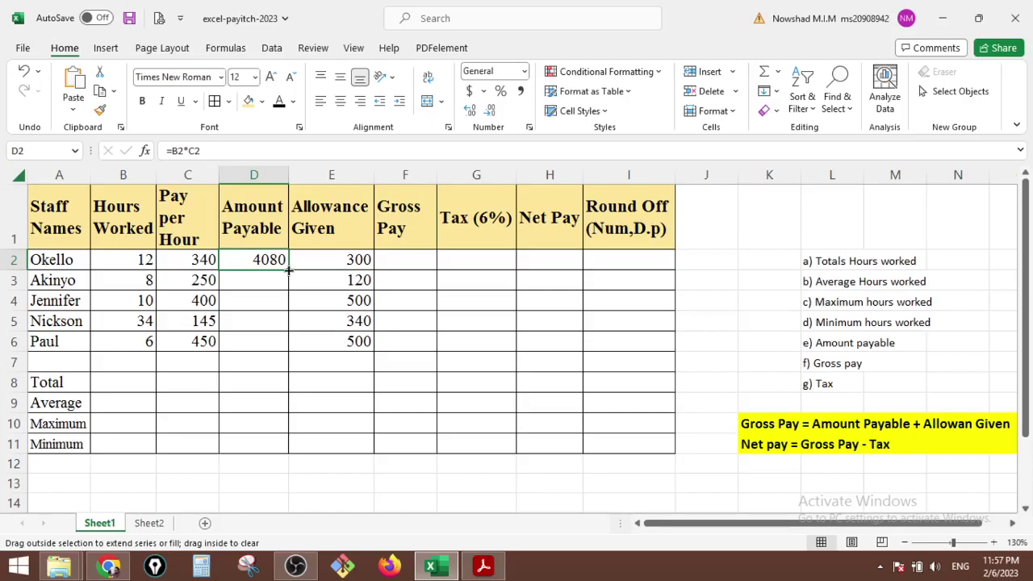
left_click_drag(288, 271, 279, 347)
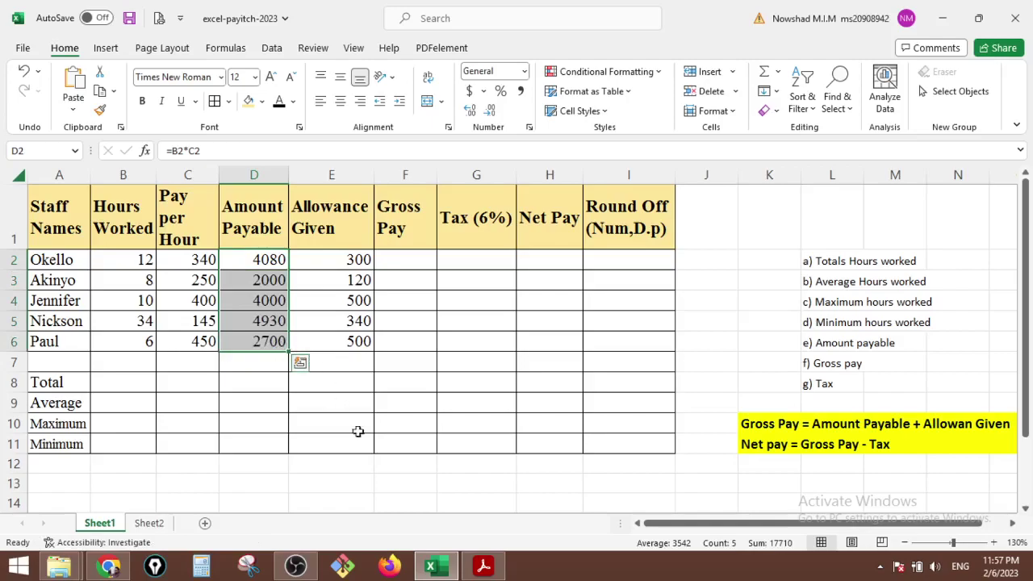
left_click(381, 490)
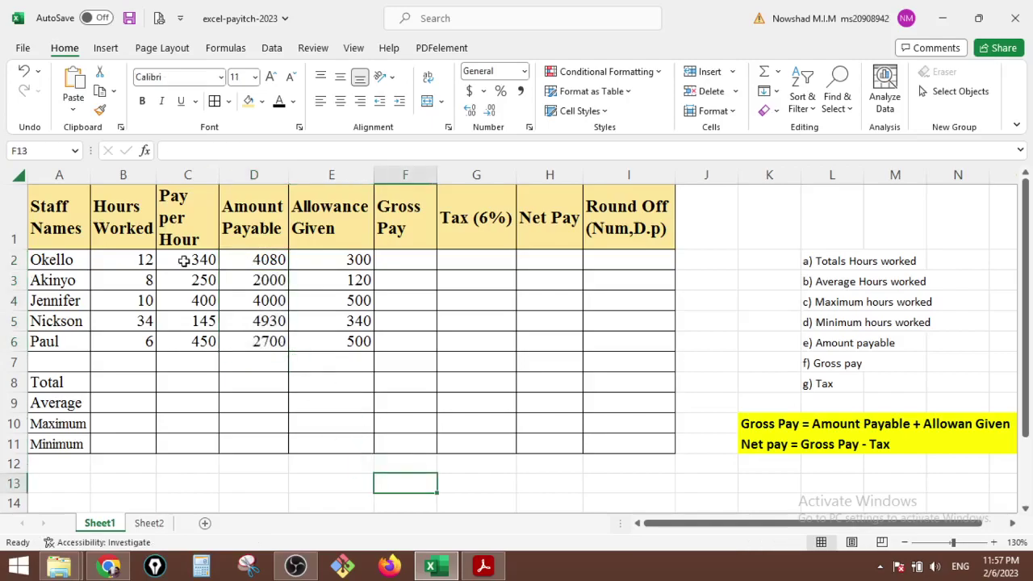
left_click(267, 259)
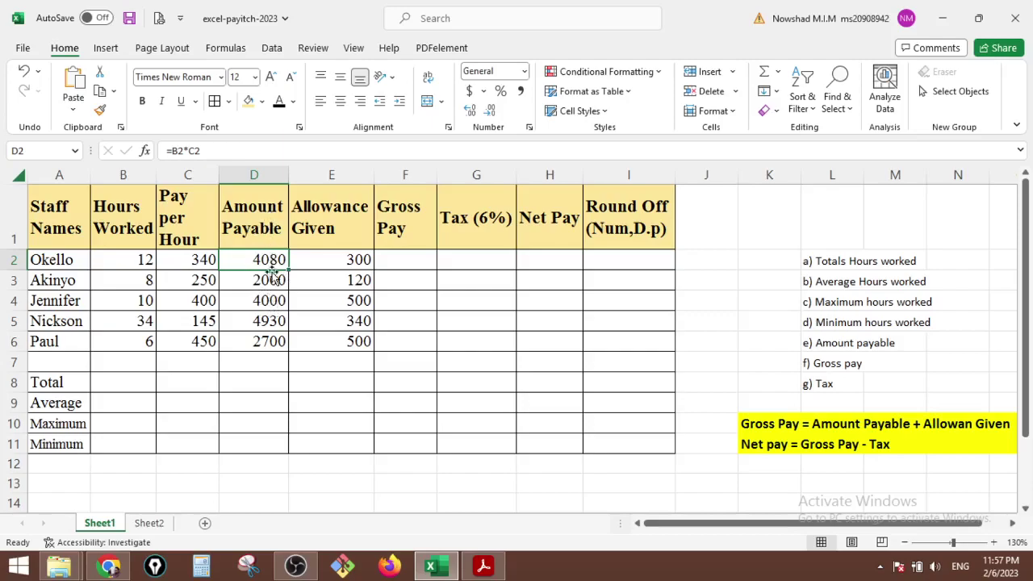
- Enter =D2+E2 in F2 for Okello's Gross Pay, showing 4380
left_click(341, 260)
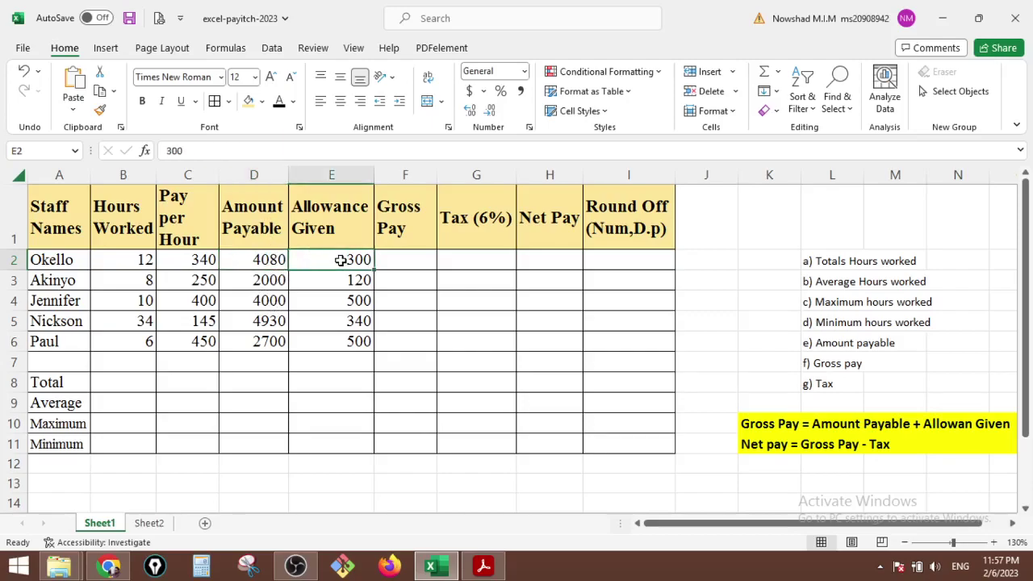
left_click(406, 263)
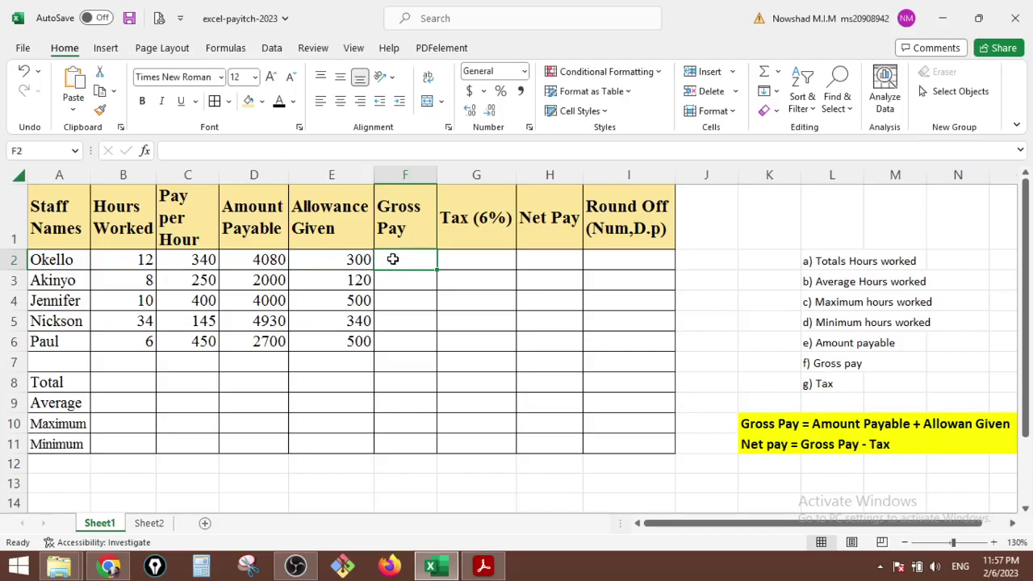
type("=")
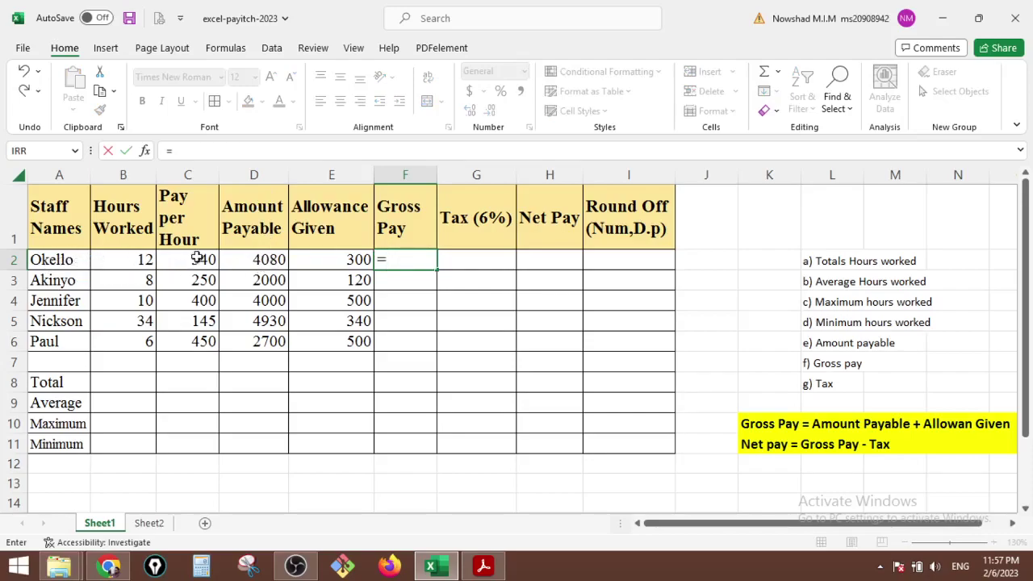
left_click(273, 263)
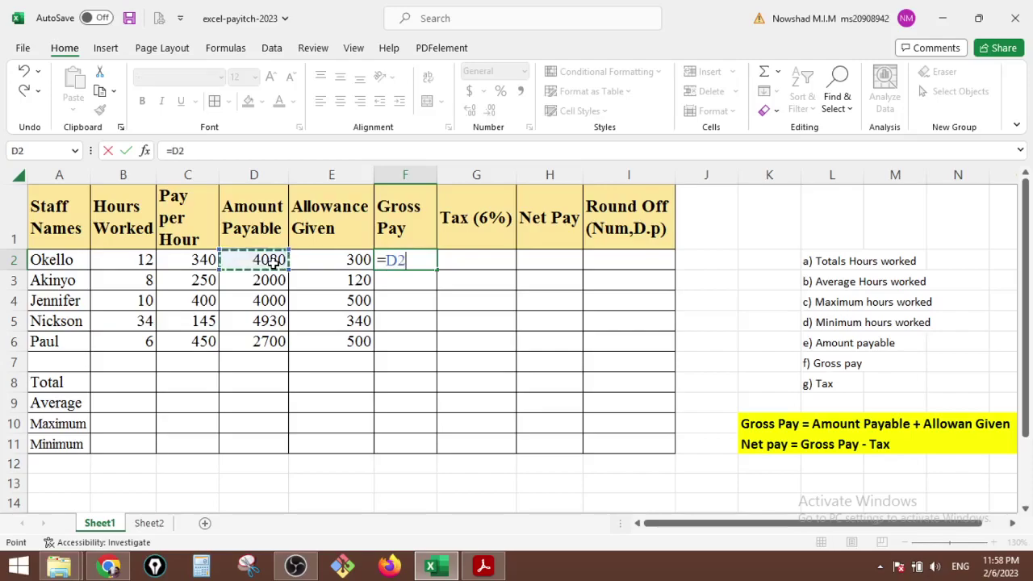
type("+")
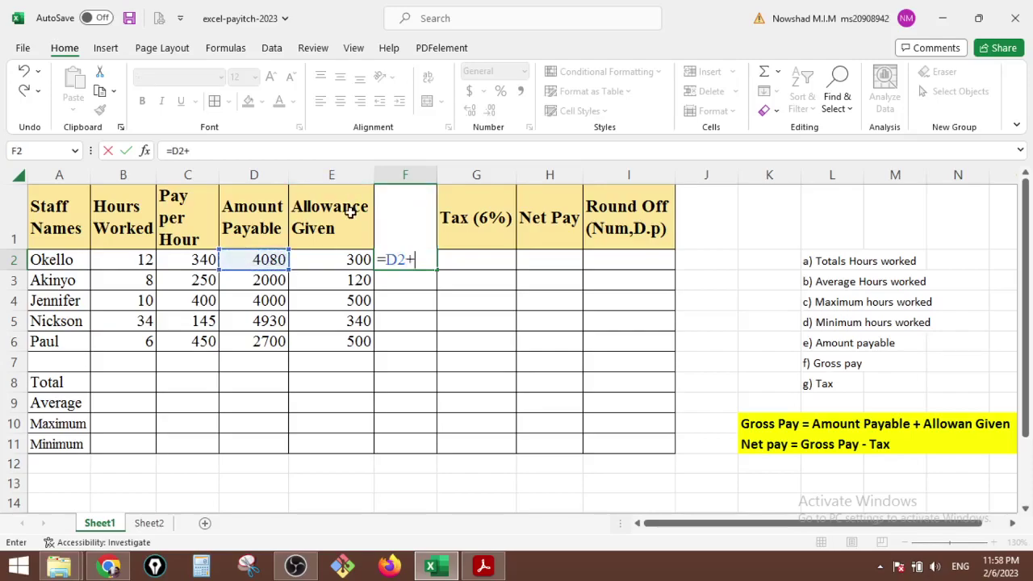
left_click(352, 260)
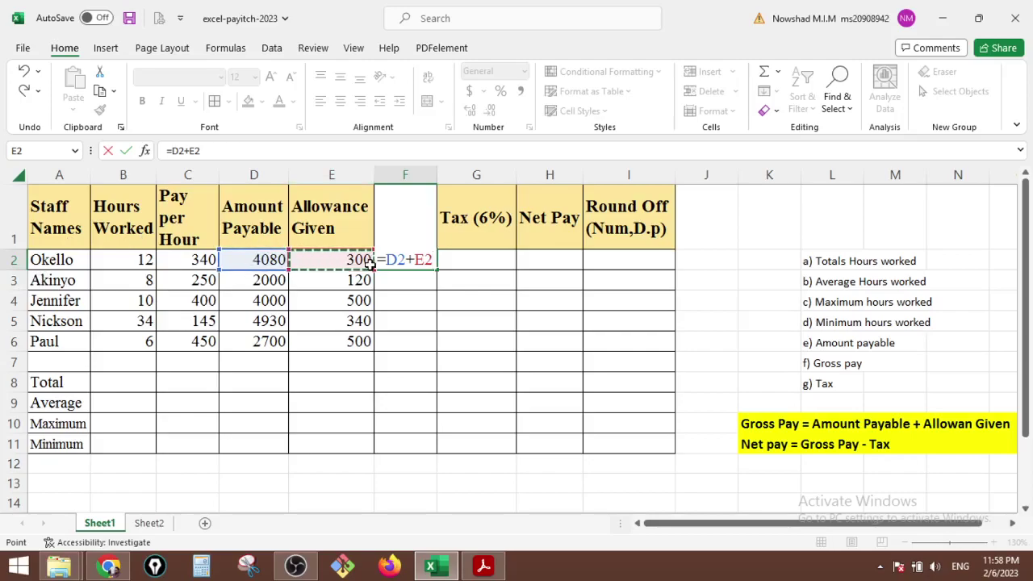
key("Return")
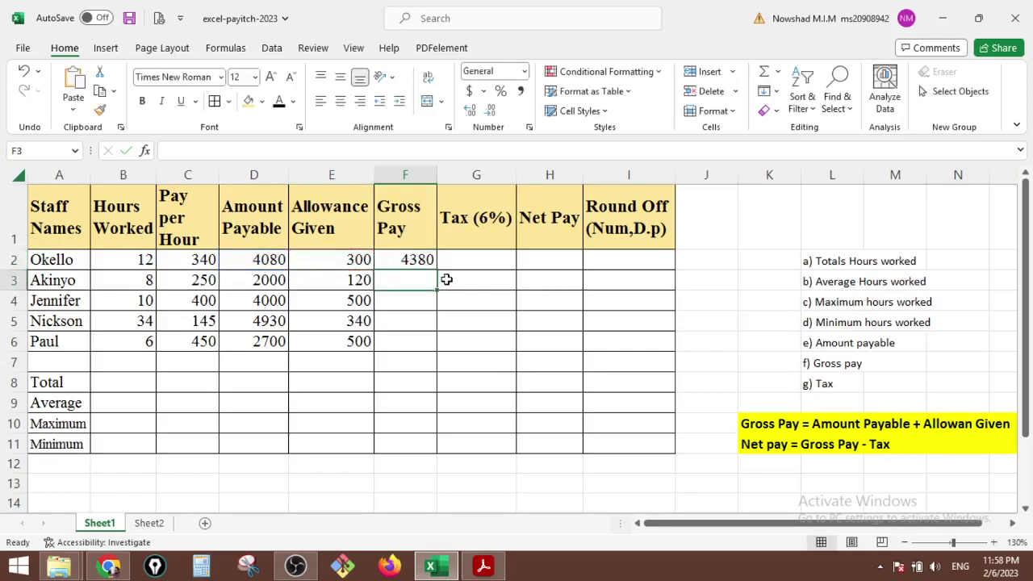
left_click(410, 259)
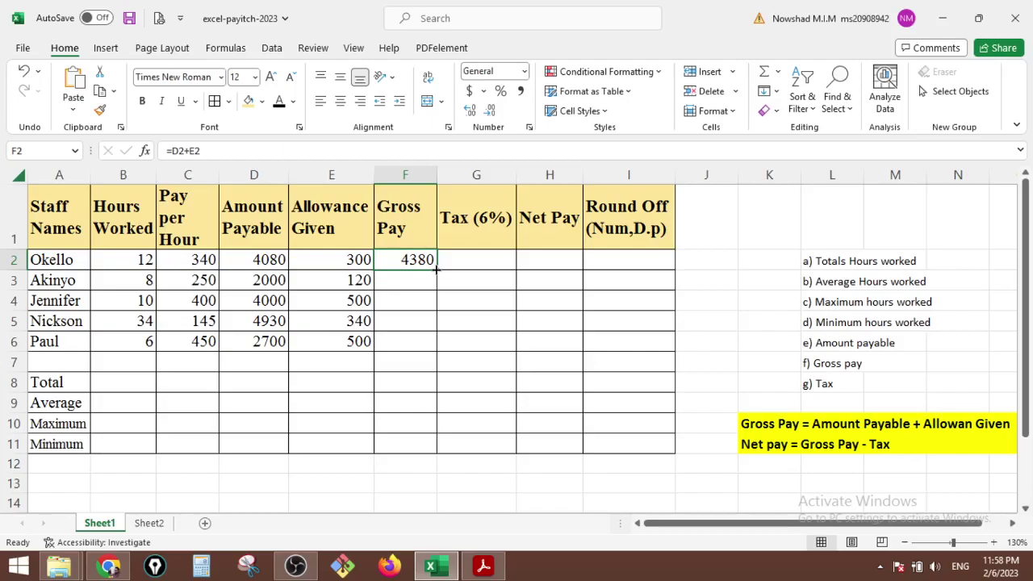
- Copy the Gross Pay formula down F2:F6, giving 4380, 2120, 4500, 5270 and 3200
left_click_drag(435, 270, 432, 345)
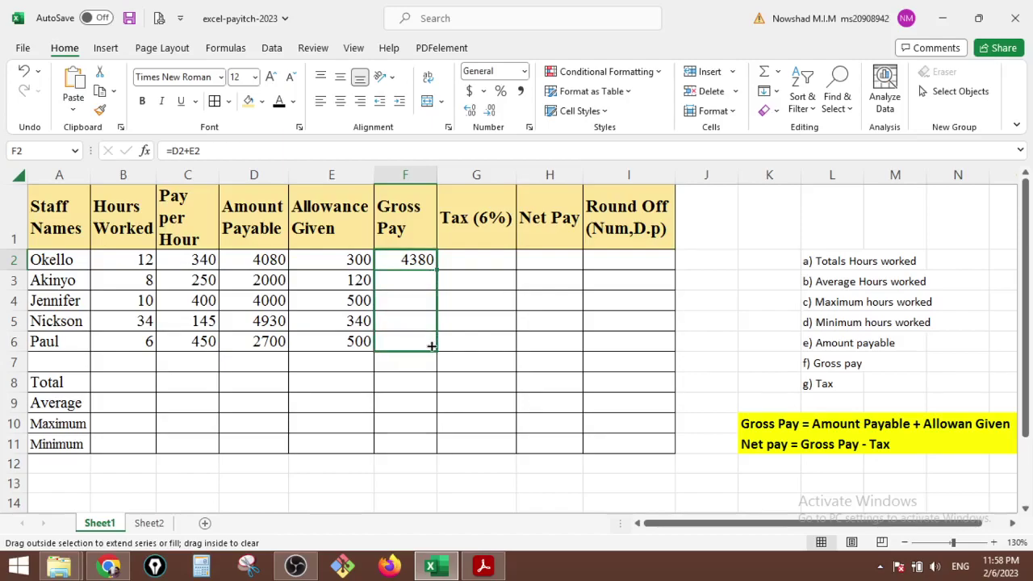
left_click_drag(432, 346, 432, 346)
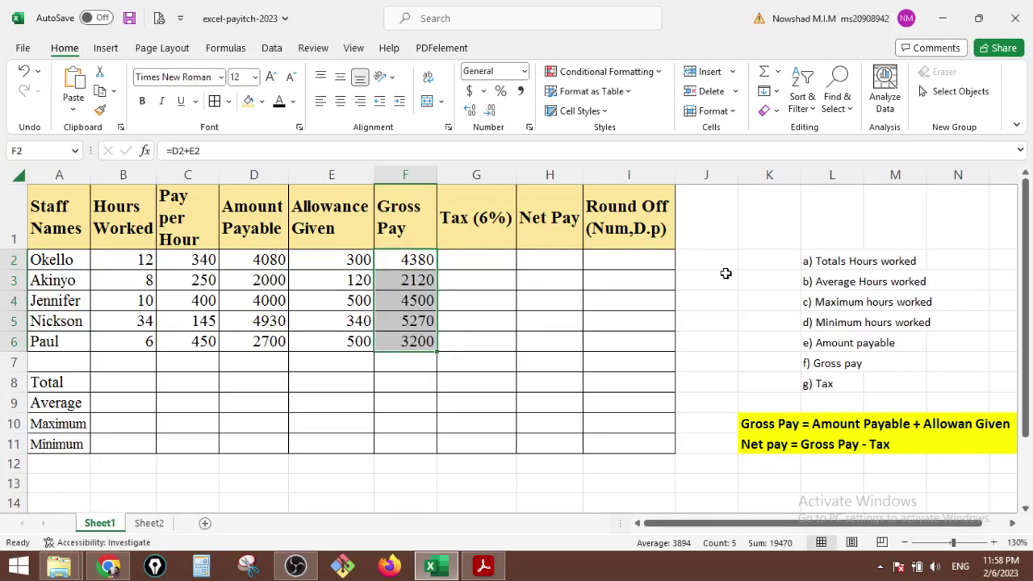
left_click(492, 260)
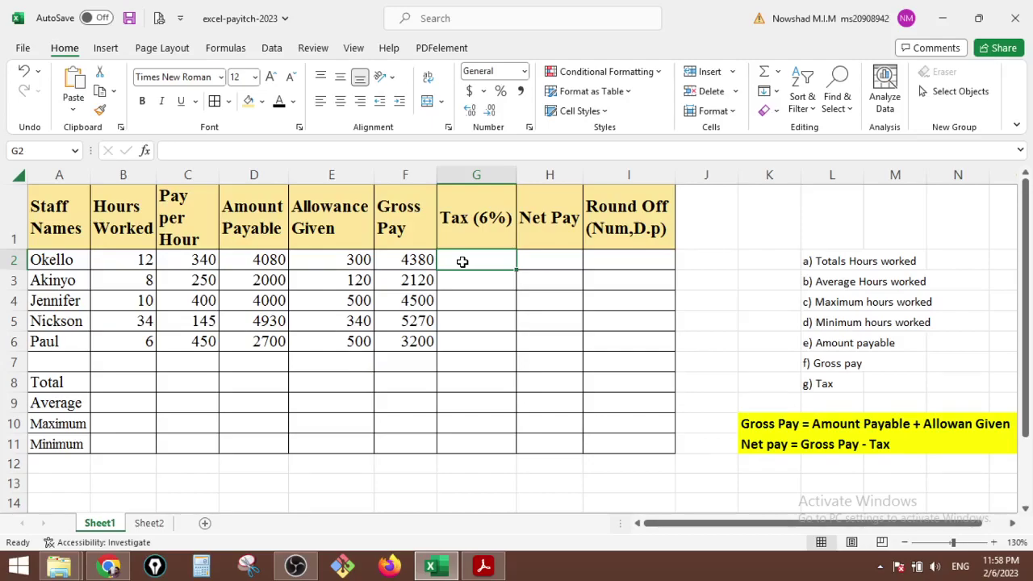
- Start Okello's Tax formula in G2 as =F2*6, based on his Gross Pay
type("=")
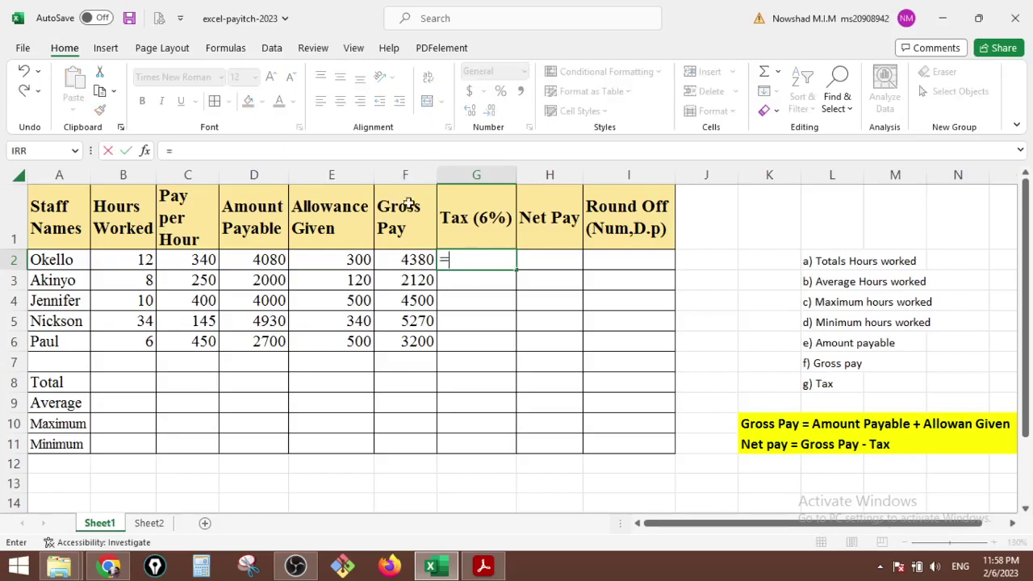
left_click(411, 260)
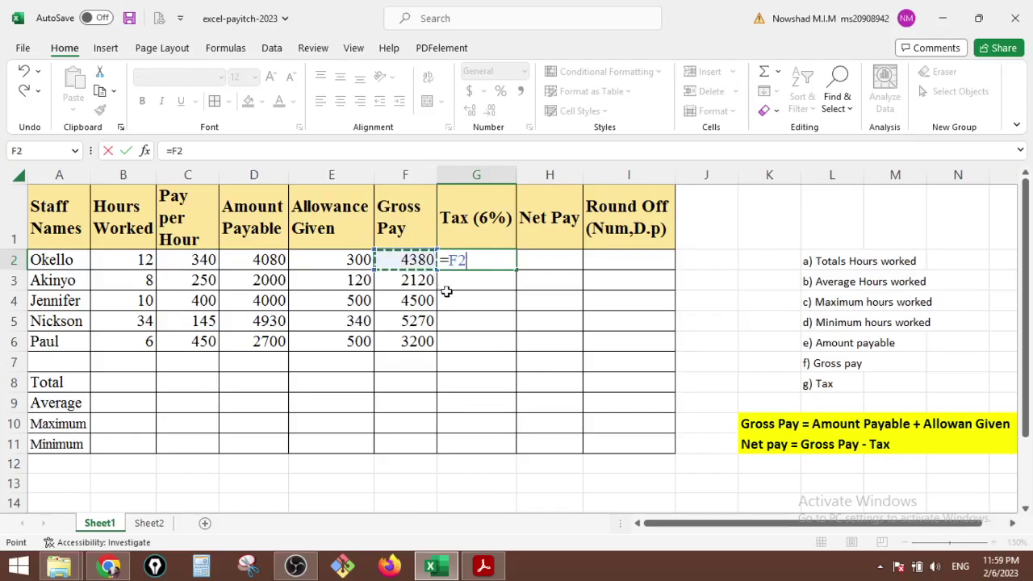
type("*")
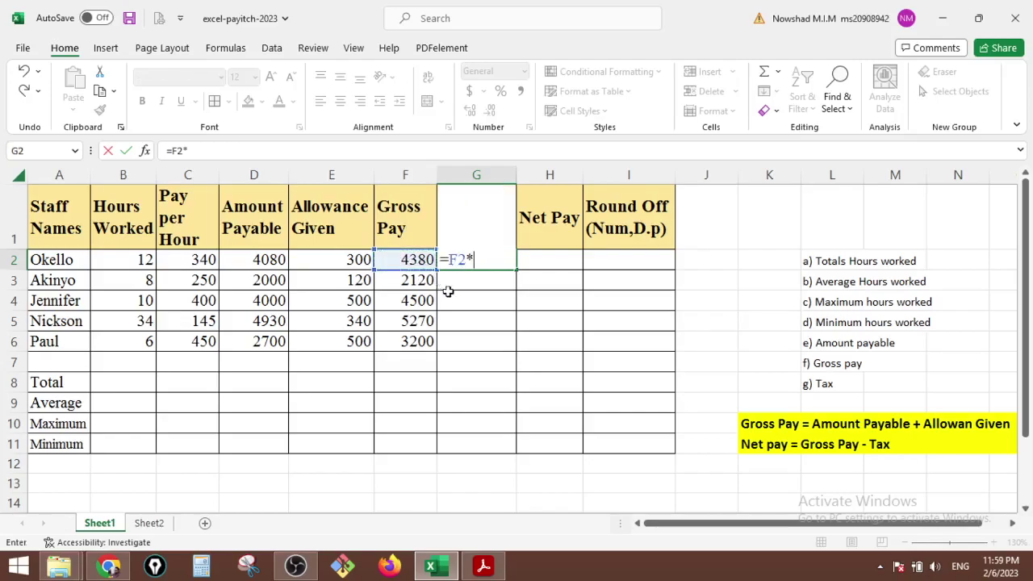